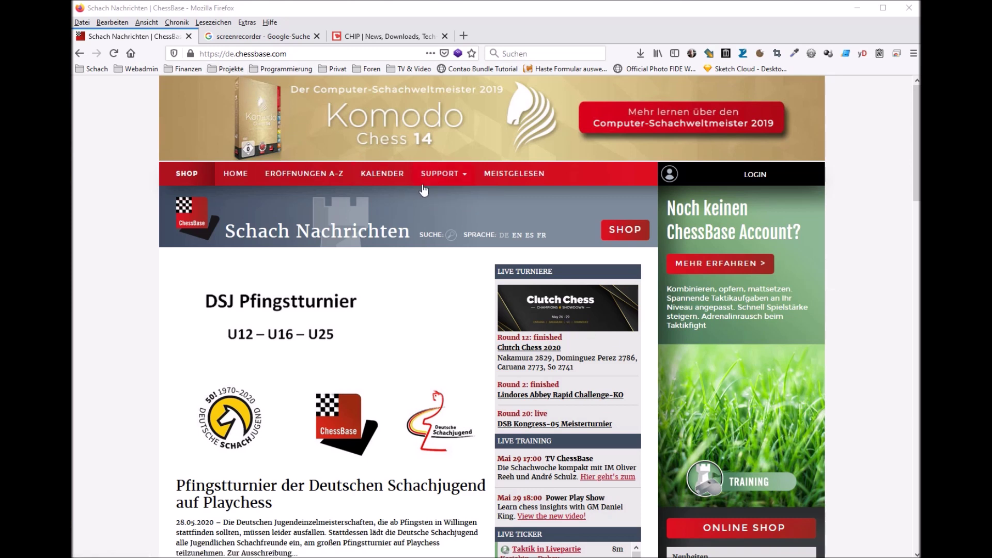
# Step: Go to SUPPORT > DOWNLOAD and save the free PlayChess setup file to disk
pyautogui.click(461, 180)
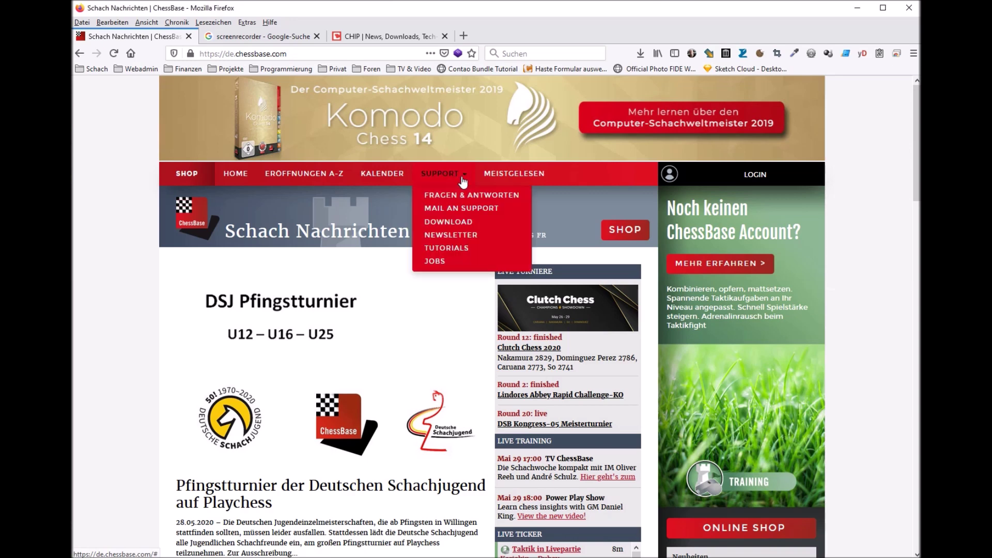
pyautogui.click(459, 222)
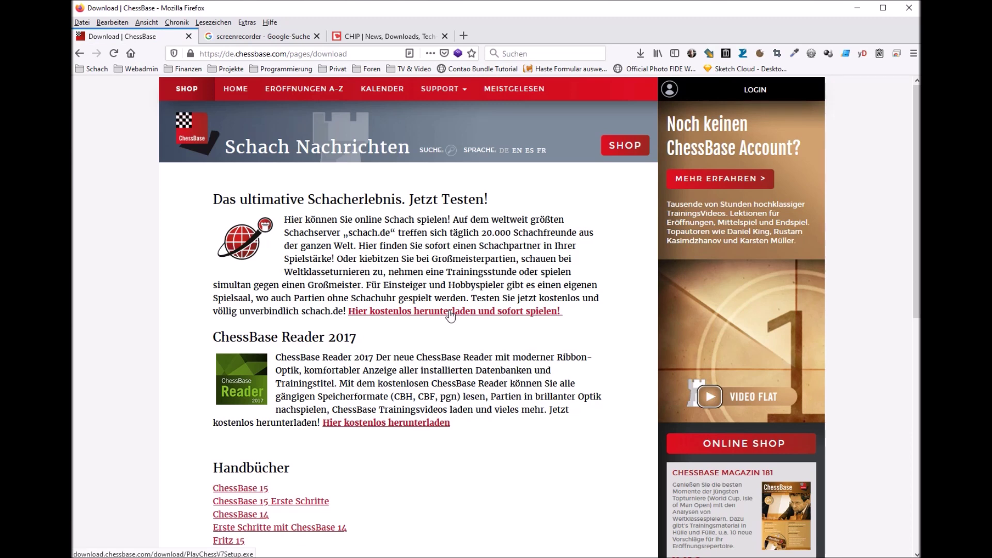
pyautogui.click(450, 312)
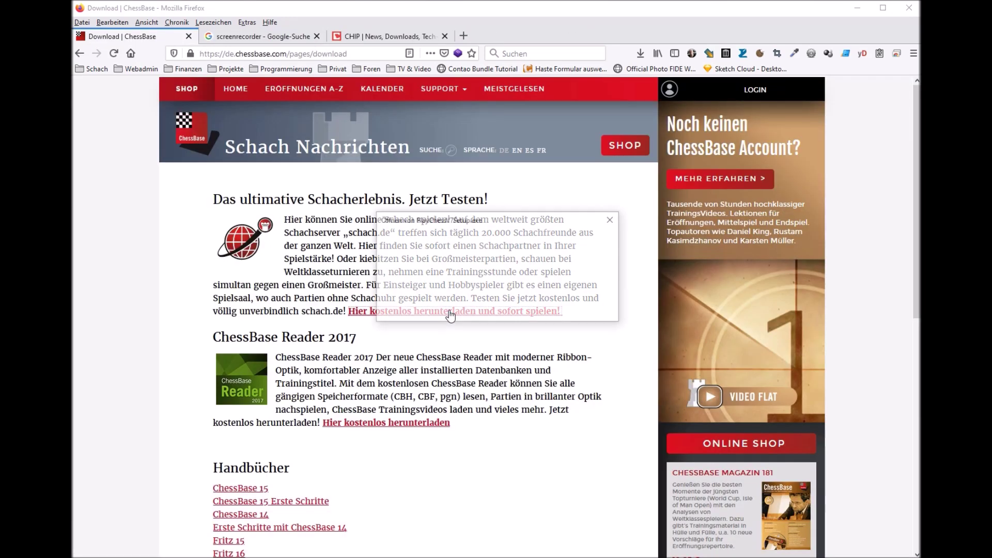
pyautogui.click(536, 310)
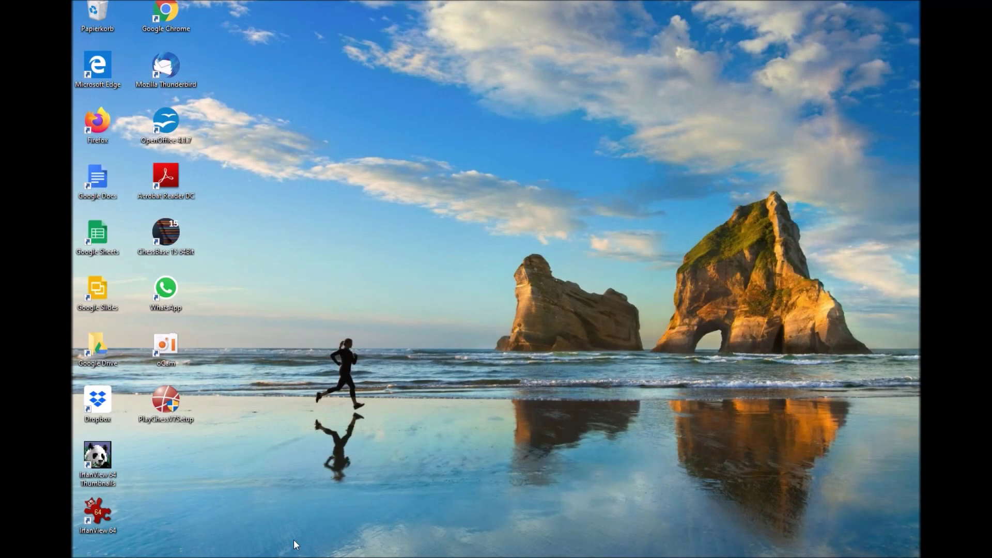
# Step: Run PlayChessV7Setup in German, set the folder to C:\Programme2\ChessBase\PlayChessV8, and install
pyautogui.doubleClick(167, 400)
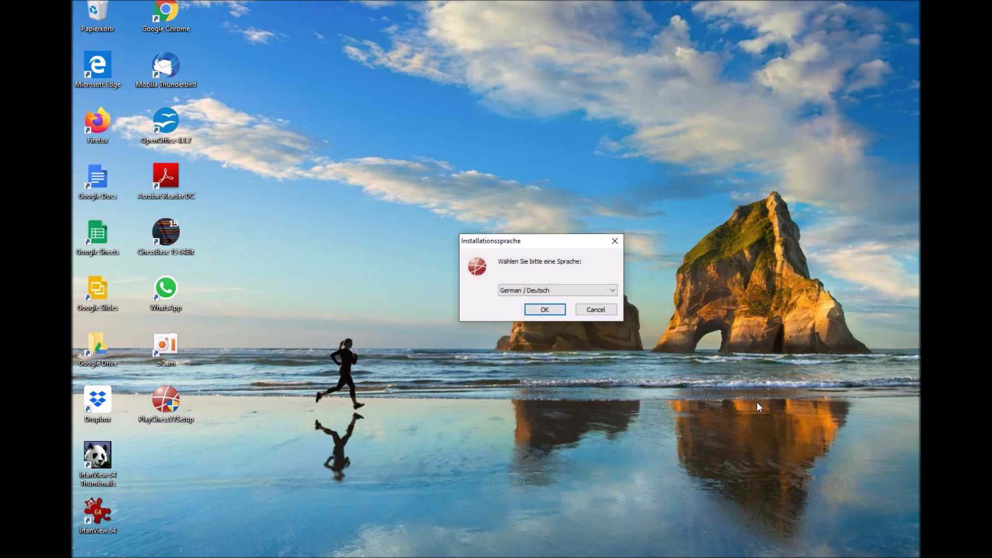
pyautogui.click(543, 310)
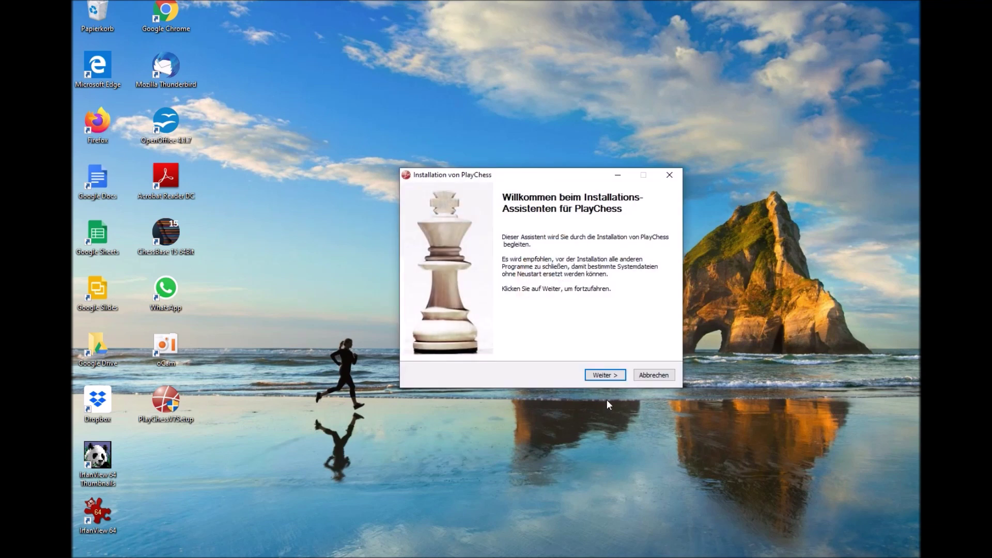
pyautogui.click(605, 375)
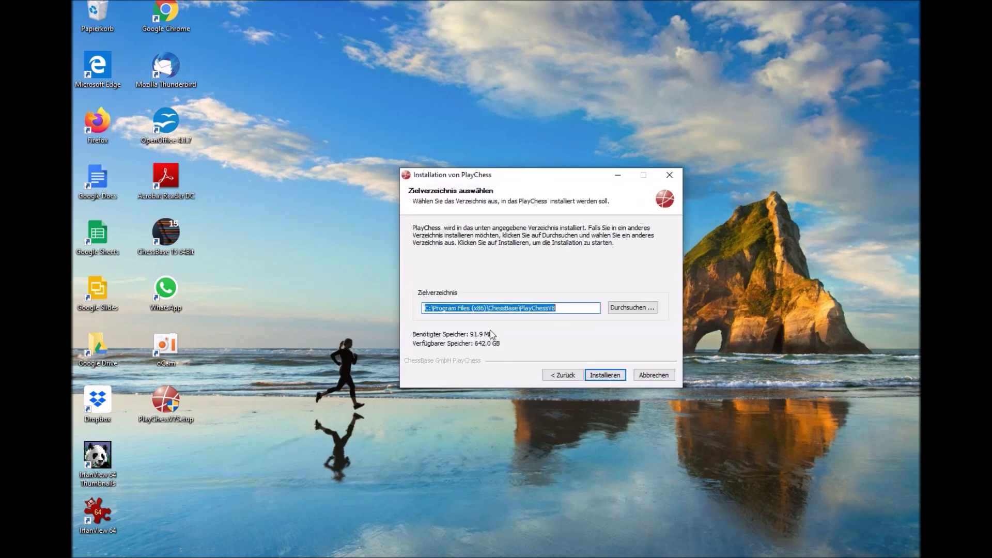
pyautogui.click(456, 308)
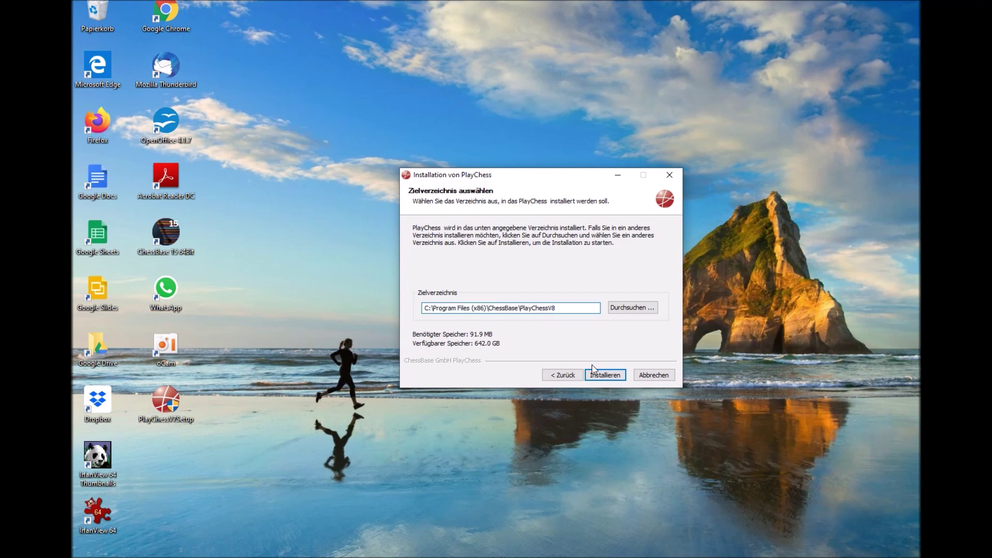
pyautogui.hotkey('shift', 'Right')
pyautogui.hotkey('shift', 'Right')
pyautogui.hotkey('shift', 'Right')
pyautogui.hotkey('shift', 'Right')
pyautogui.hotkey('shift', 'Right')
pyautogui.hotkey('shift', 'Right')
pyautogui.hotkey('shift', 'Right')
pyautogui.hotkey('shift', 'Right')
pyautogui.hotkey('shift', 'Right')
pyautogui.hotkey('shift', 'Right')
pyautogui.hotkey('shift', 'Right')
pyautogui.hotkey('shift', 'Right')
pyautogui.write('me2')
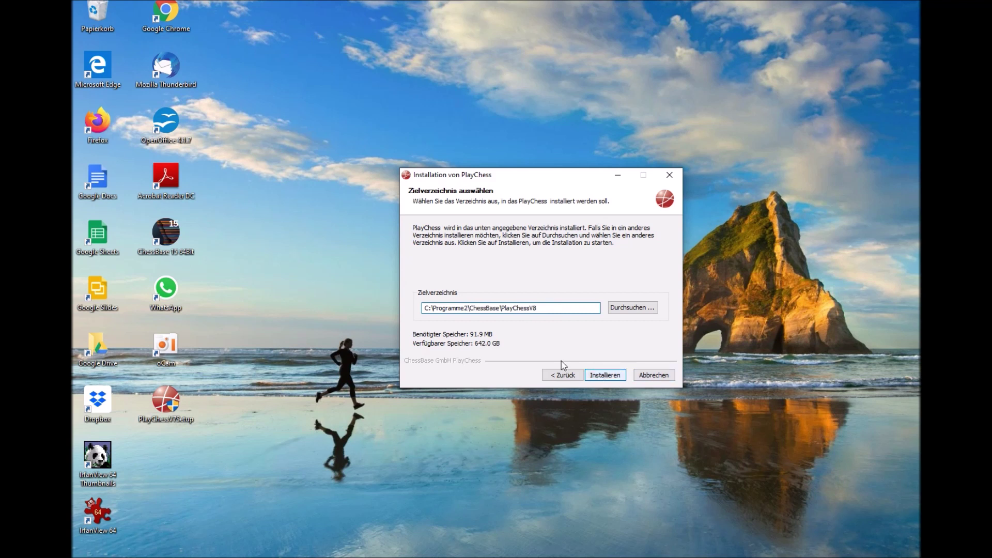
pyautogui.click(603, 376)
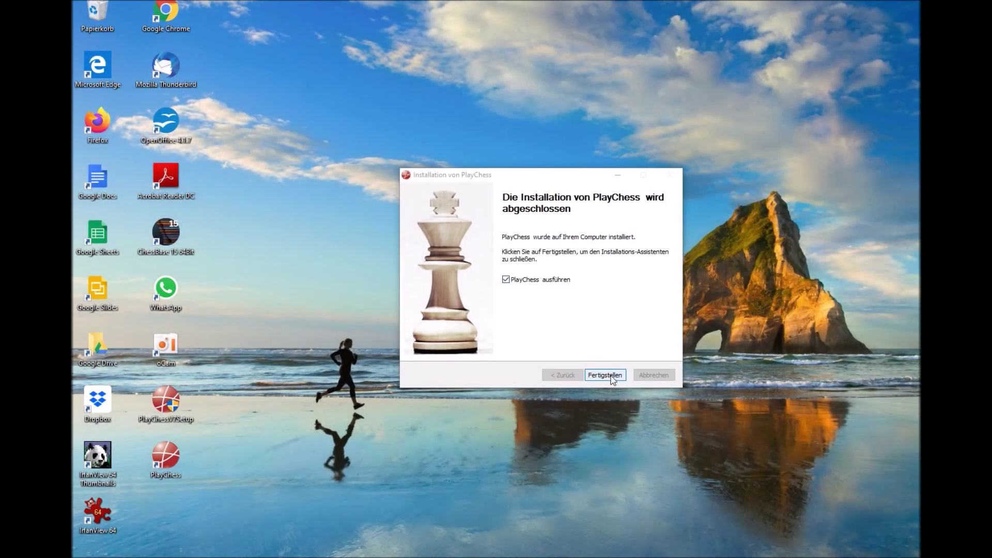
# Step: Finish setup, accept the new version, log in with account name and password, then open PLAYCHESS.COM
pyautogui.click(611, 375)
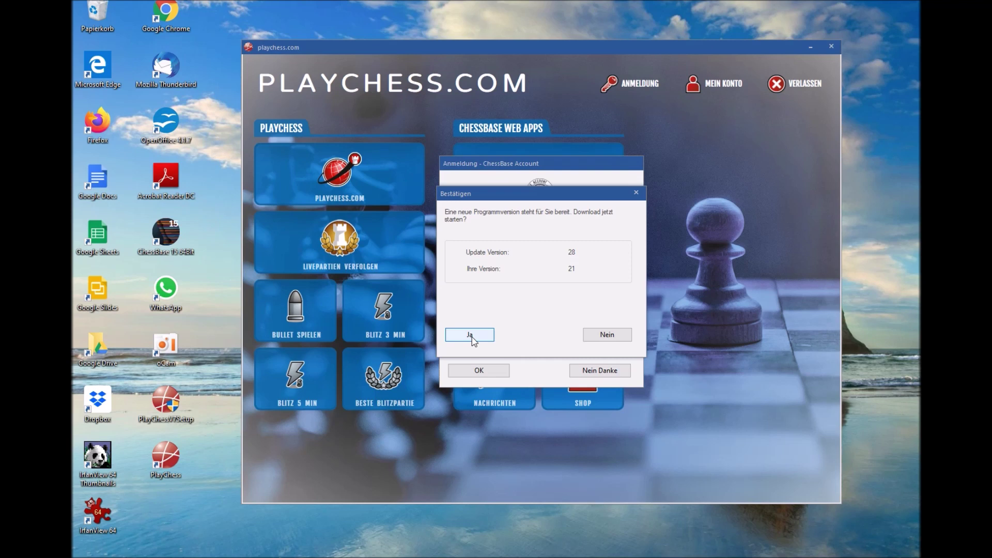
pyautogui.click(472, 337)
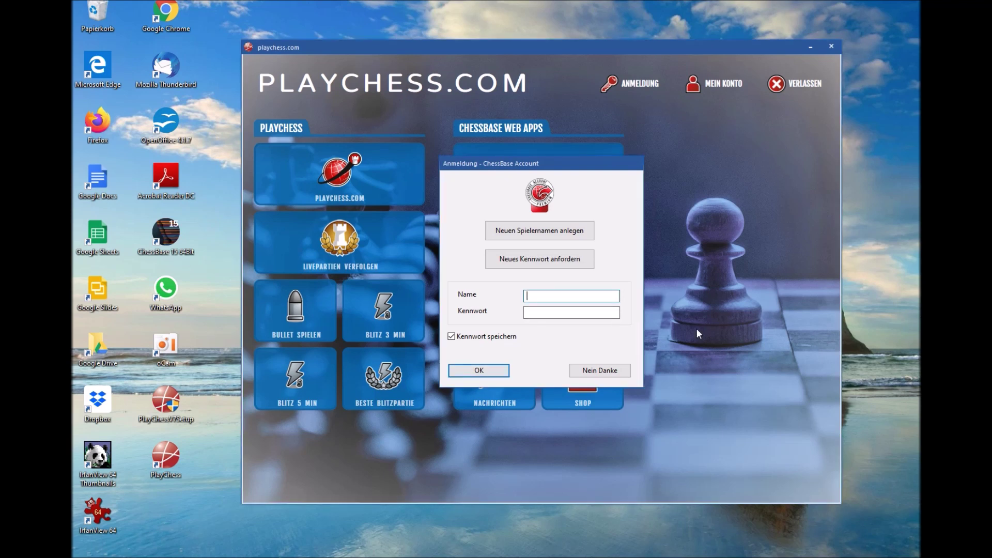
pyautogui.write('Samson2')
pyautogui.write('•••••••')
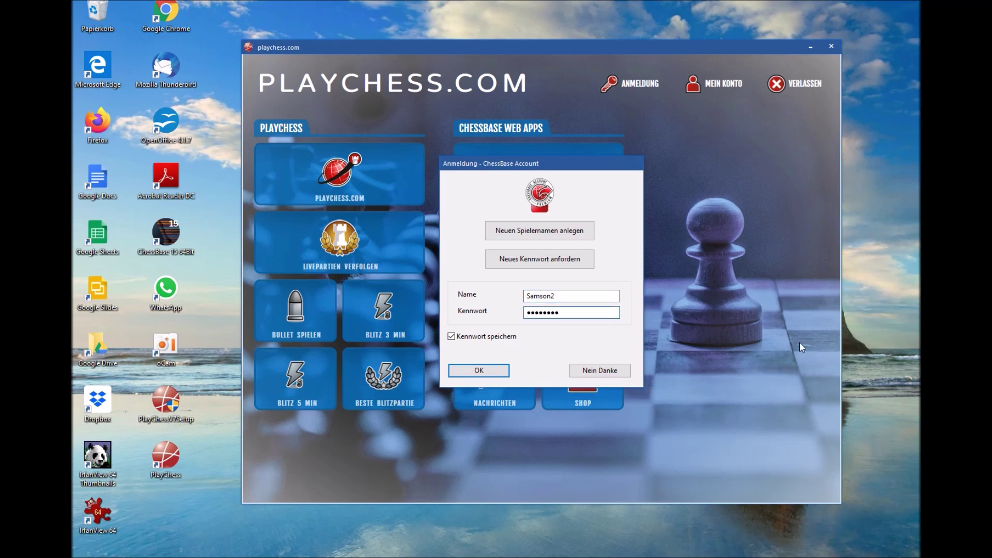
pyautogui.click(479, 370)
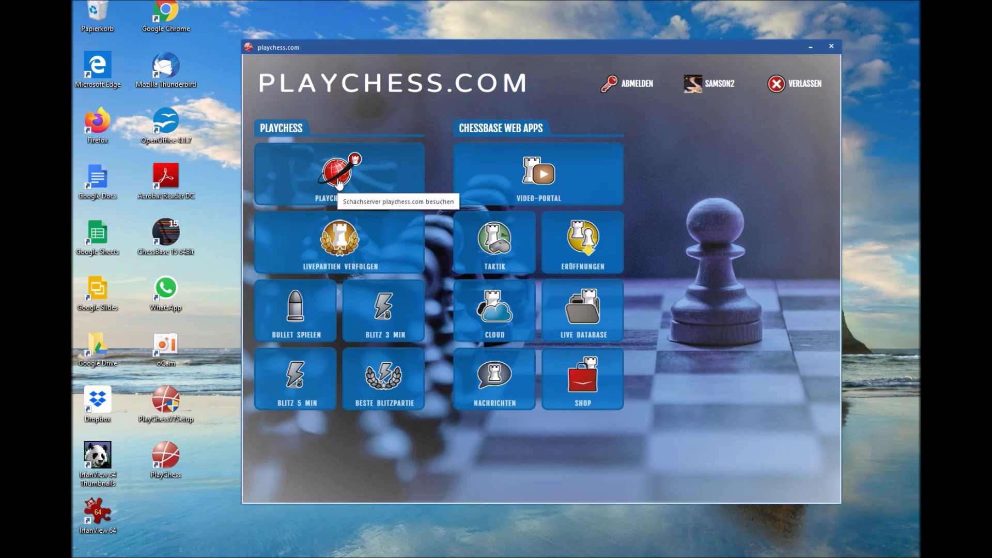
pyautogui.click(339, 182)
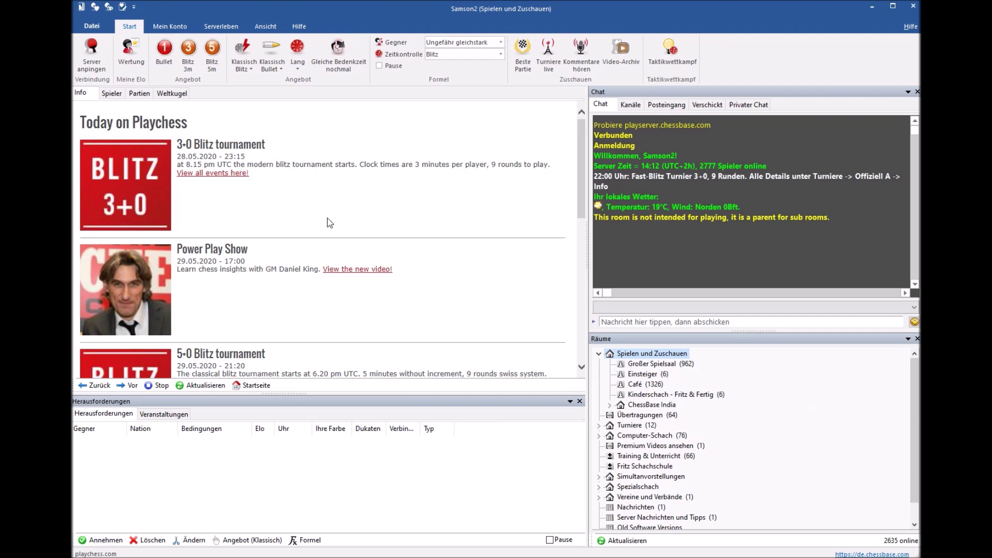
# Step: Switch to the Mein Konto ribbon tab to show account and Dukaten options
pyautogui.click(167, 27)
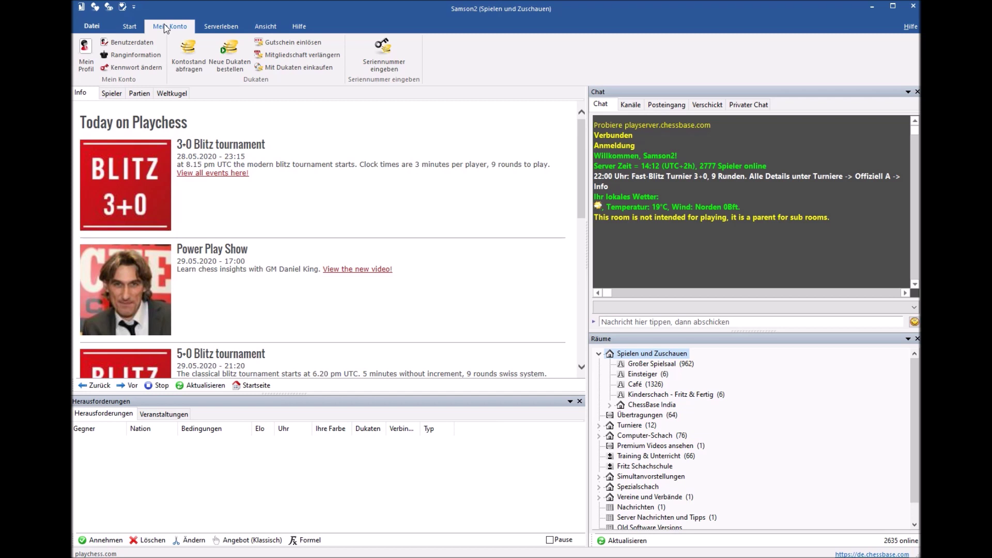
pyautogui.click(187, 58)
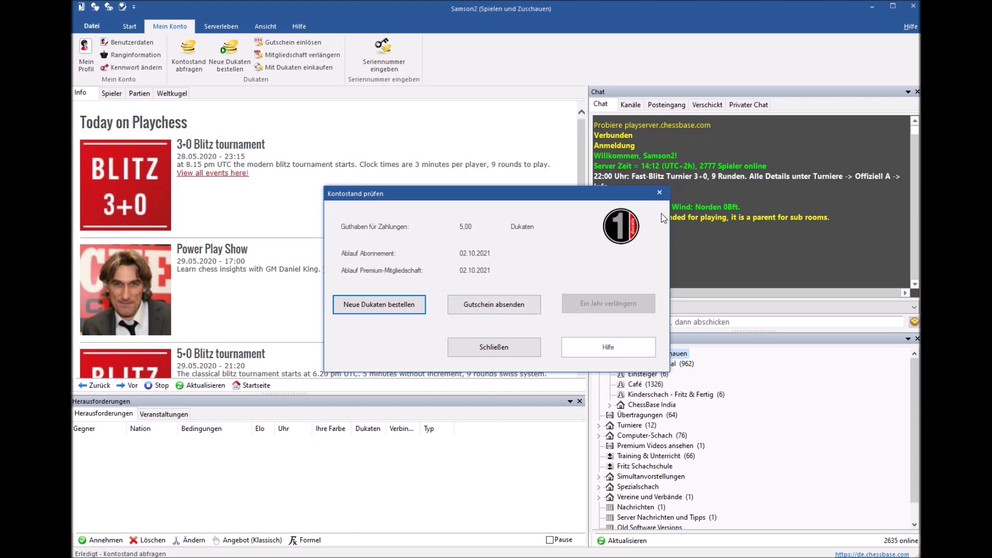
pyautogui.click(660, 194)
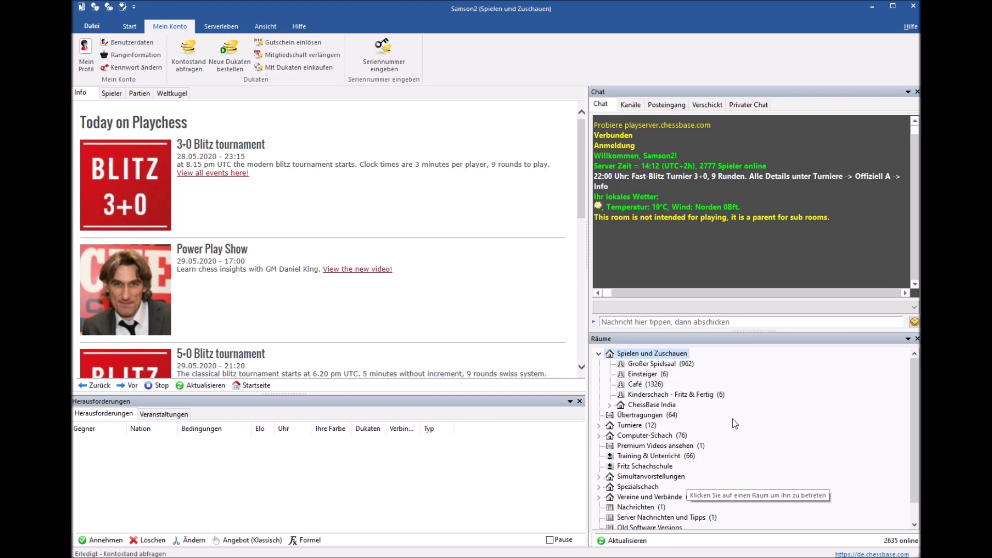
# Step: Browse the Turniere rooms Emanuel Lasker Arena, Offiziell A and Offiziell B, then collapse the branches
pyautogui.click(599, 425)
pyautogui.doubleClick(661, 436)
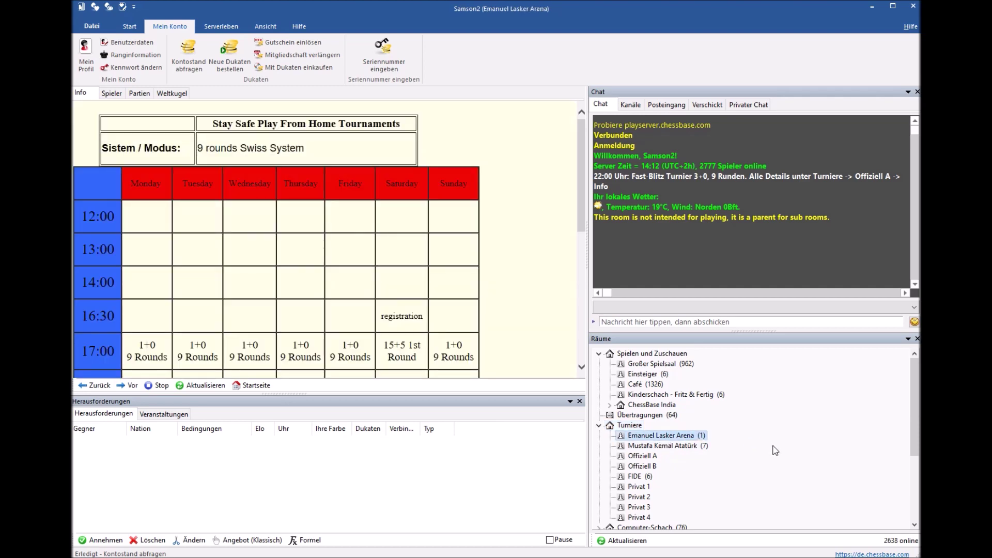
pyautogui.click(646, 455)
pyautogui.click(642, 467)
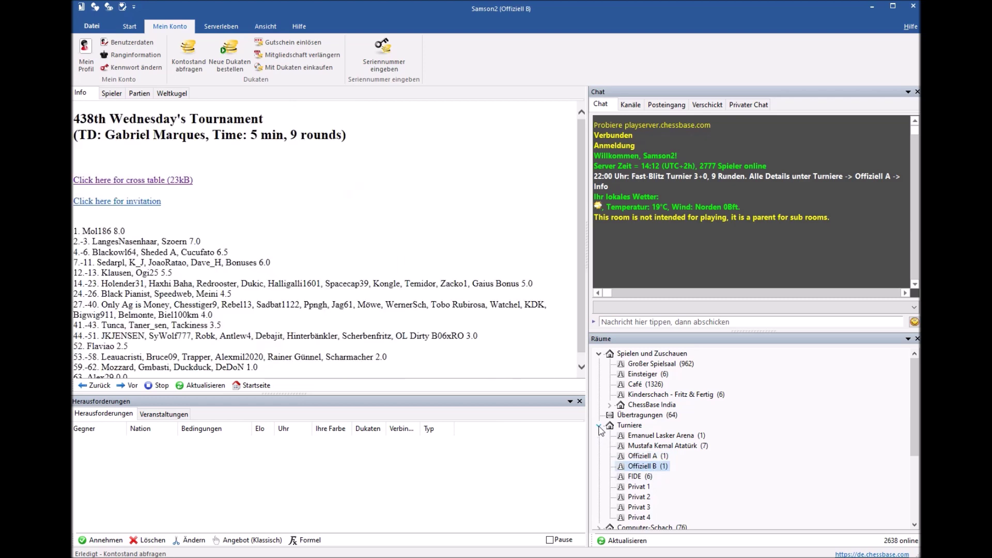
pyautogui.click(599, 425)
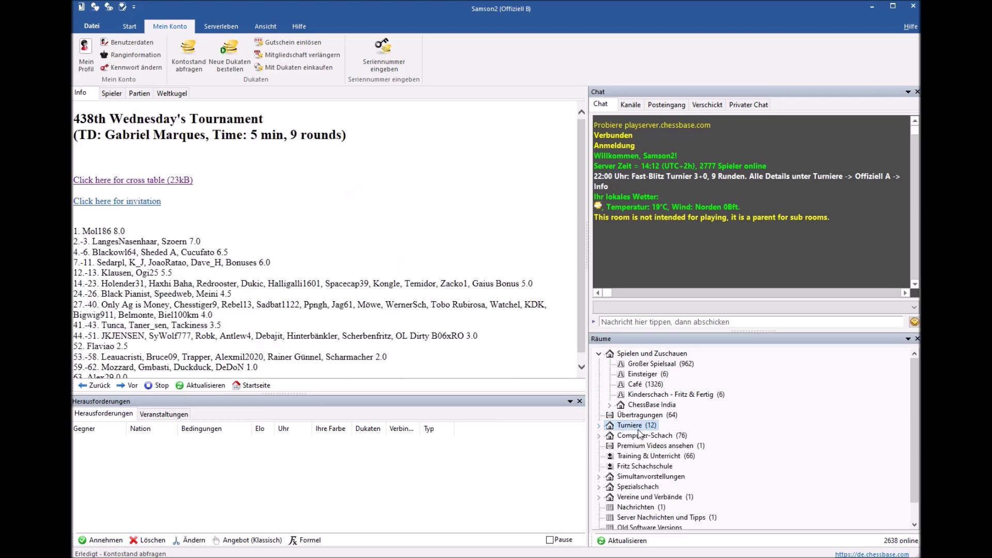
pyautogui.click(599, 356)
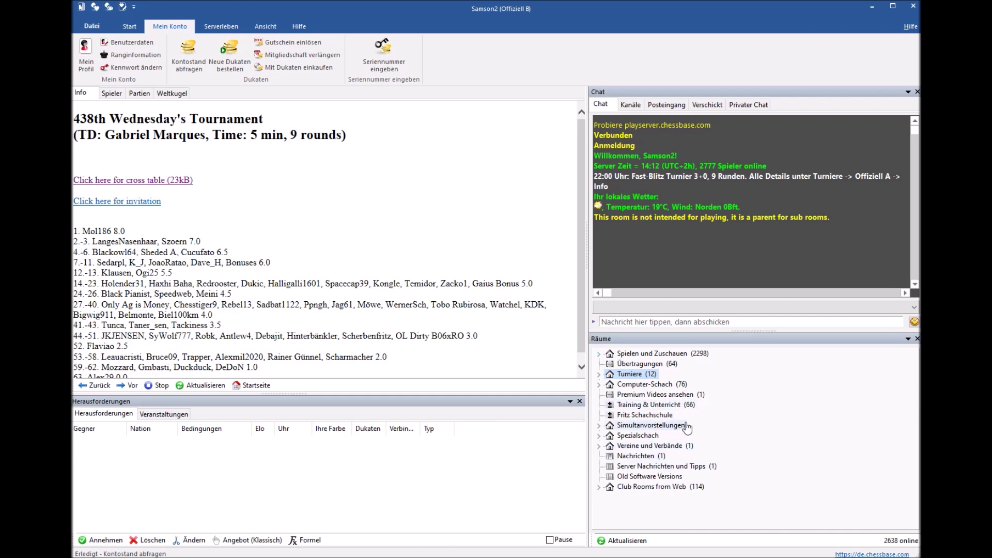
# Step: Enter Vereine und Verbände > Deutschland > Deutscher Schachbund
pyautogui.click(600, 446)
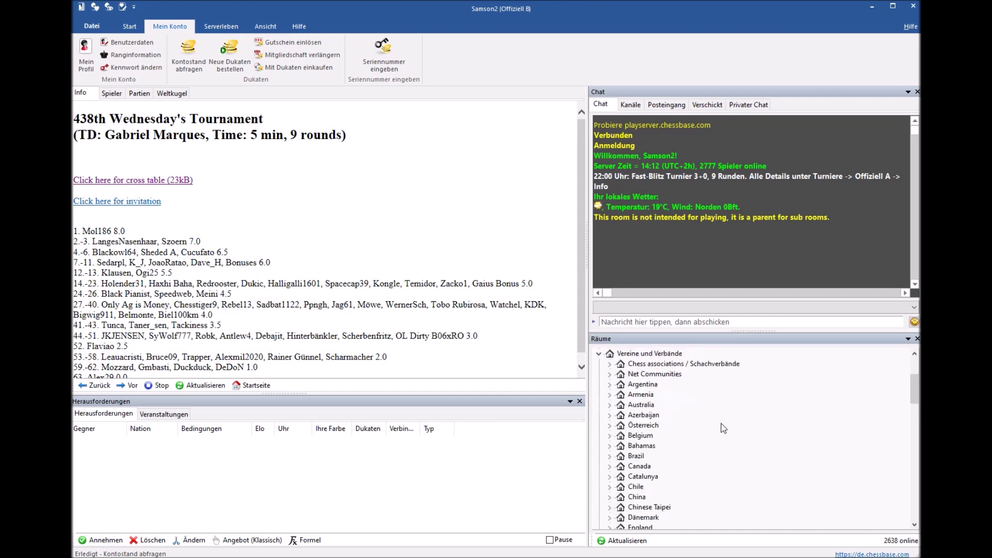
pyautogui.scroll(-5, 719, 432)
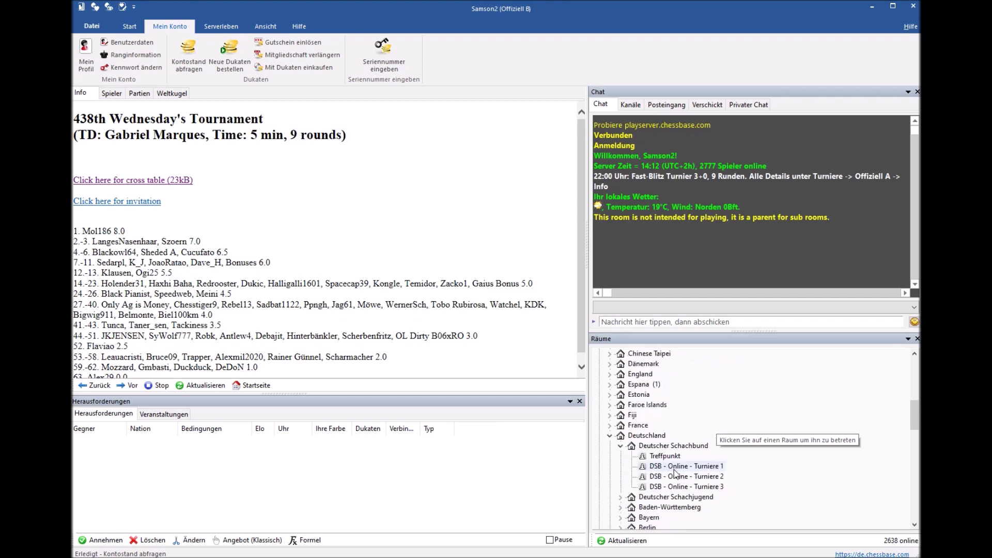
pyautogui.click(664, 437)
pyautogui.click(677, 447)
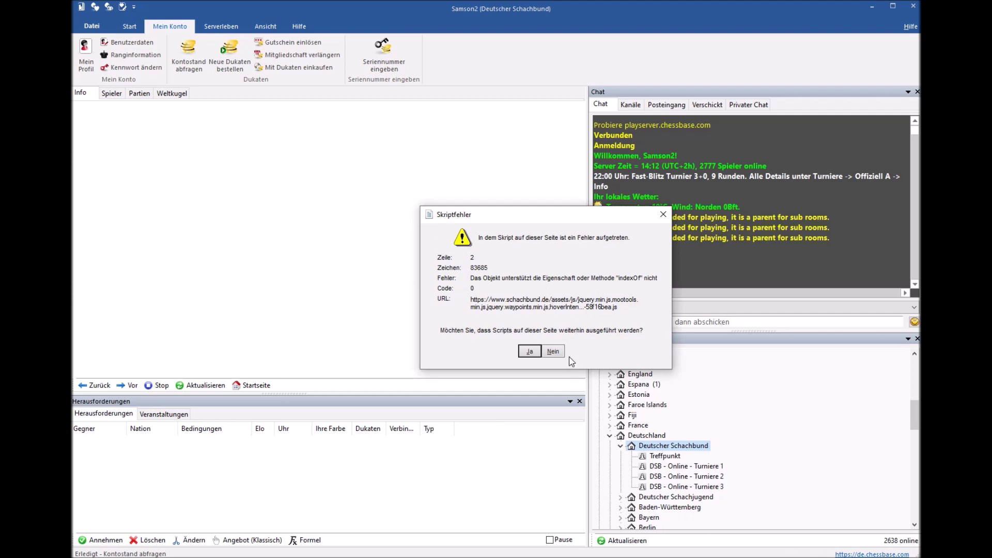
# Step: Dismiss both script errors, visit DSB - Online - Turniere 2 and 3, and show the Spieler list
pyautogui.click(663, 214)
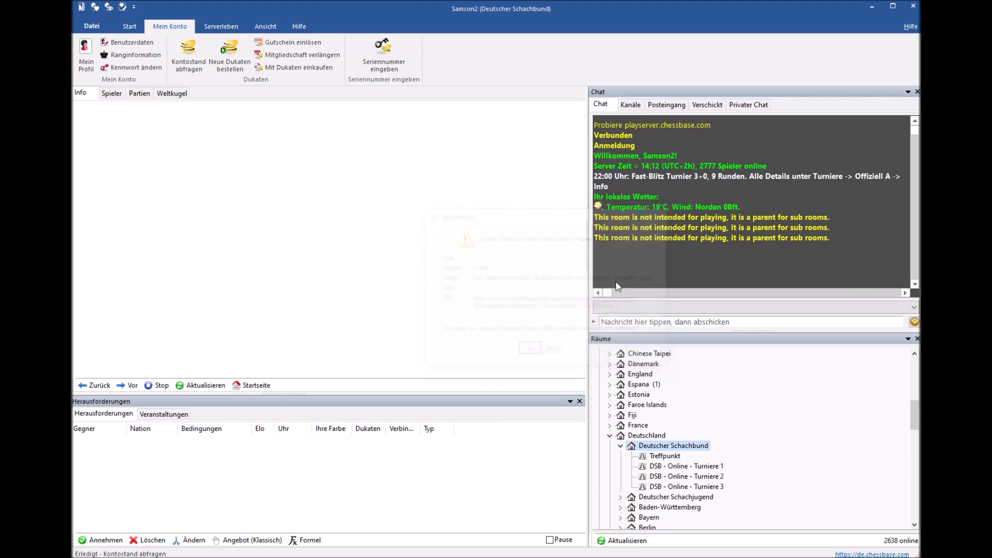
pyautogui.click(664, 215)
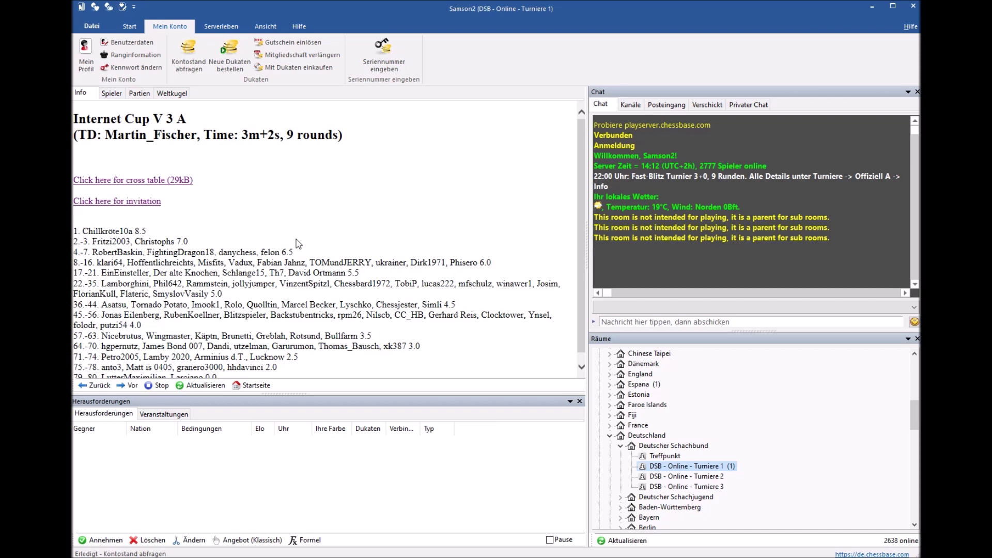
pyautogui.click(686, 476)
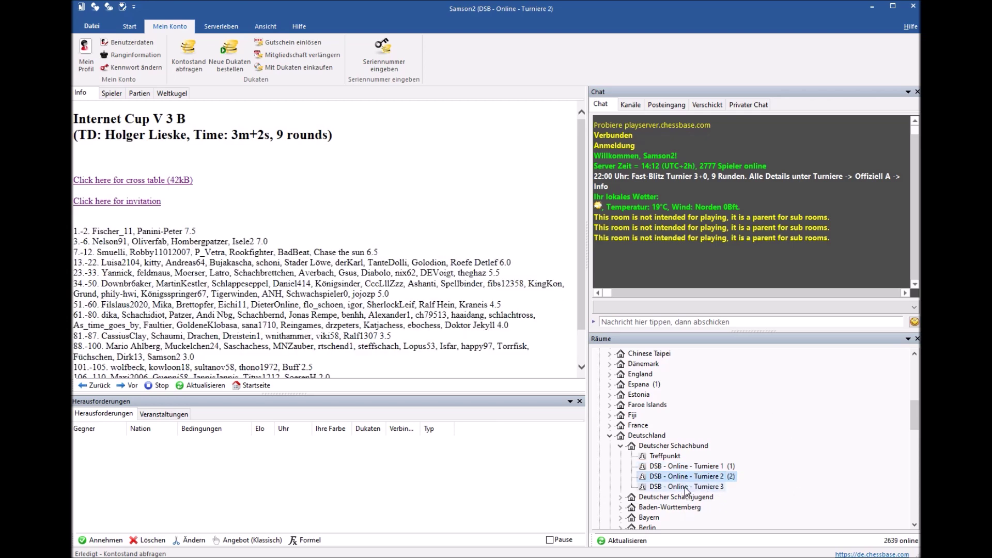
pyautogui.click(685, 488)
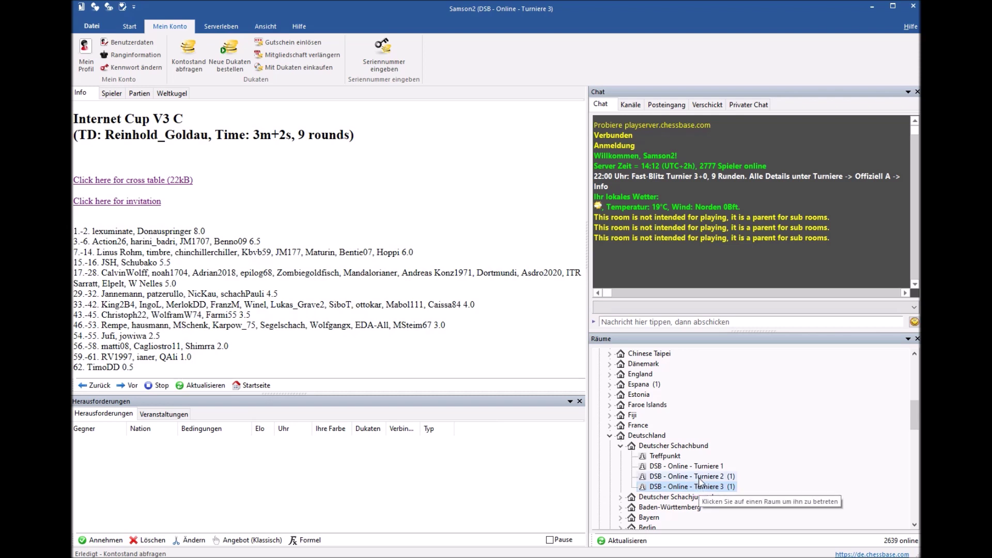
pyautogui.click(112, 94)
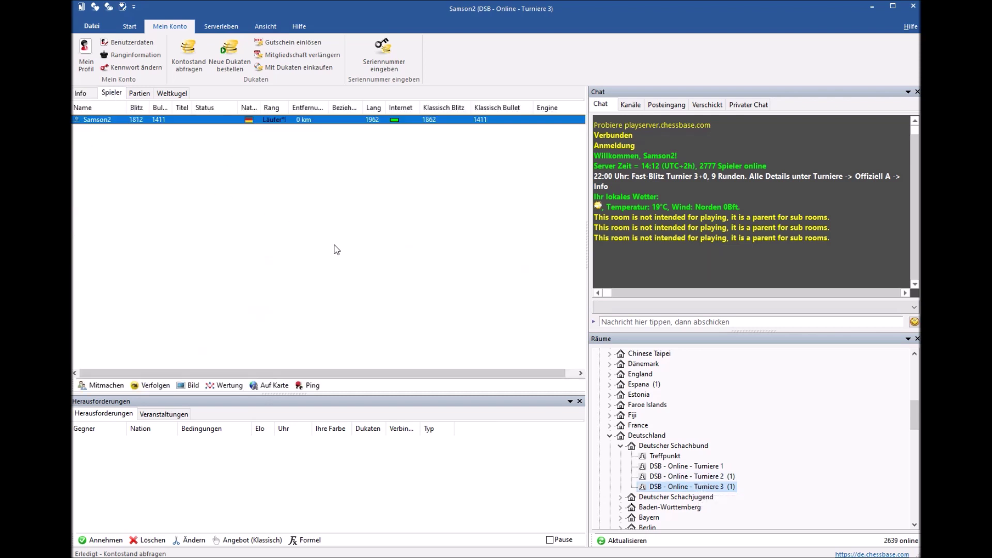